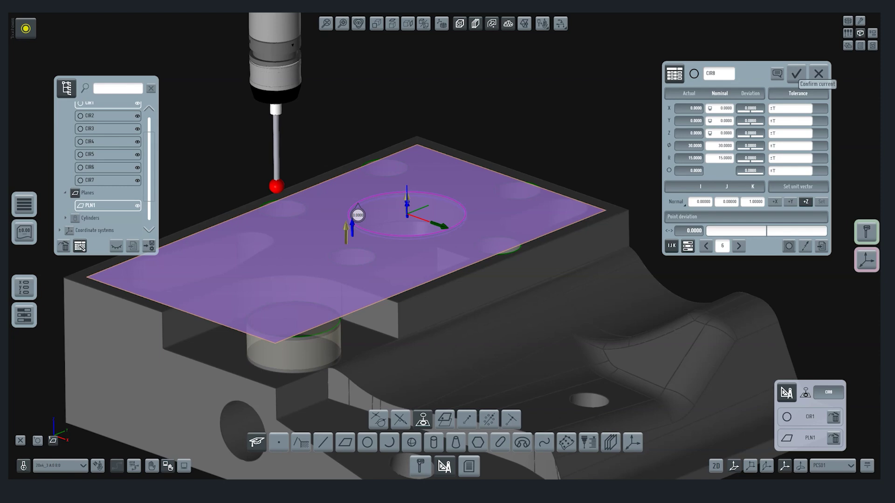
- Confirm the circle constructed by projecting CIR1 onto plane PLN1
left_click(796, 73)
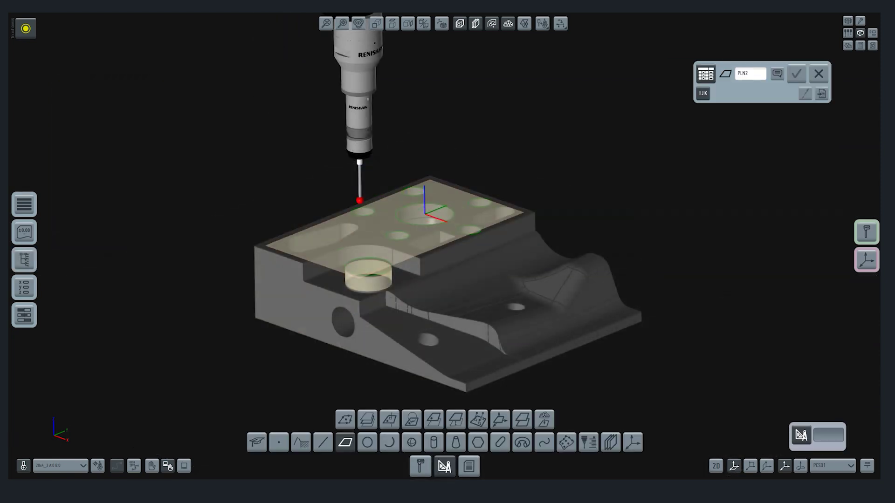
- Construct a point at the intersection of plane PLN1 and cylinder CYL1
left_click(279, 442)
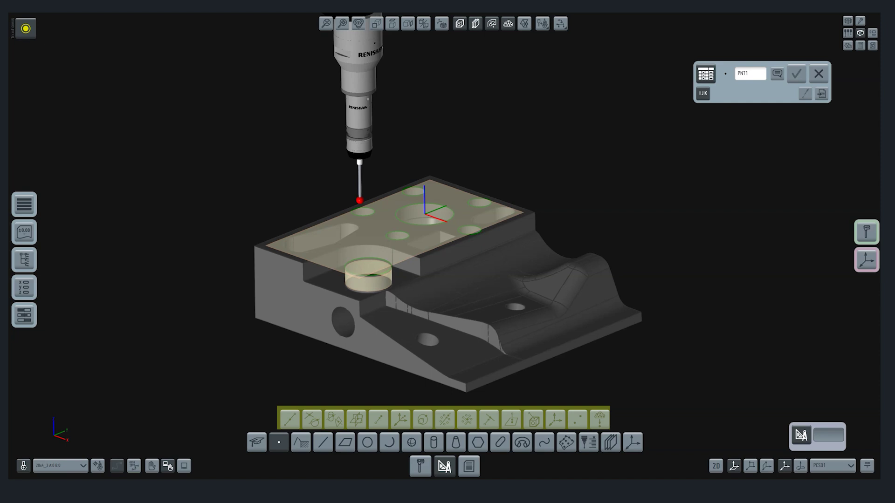
left_click(25, 259)
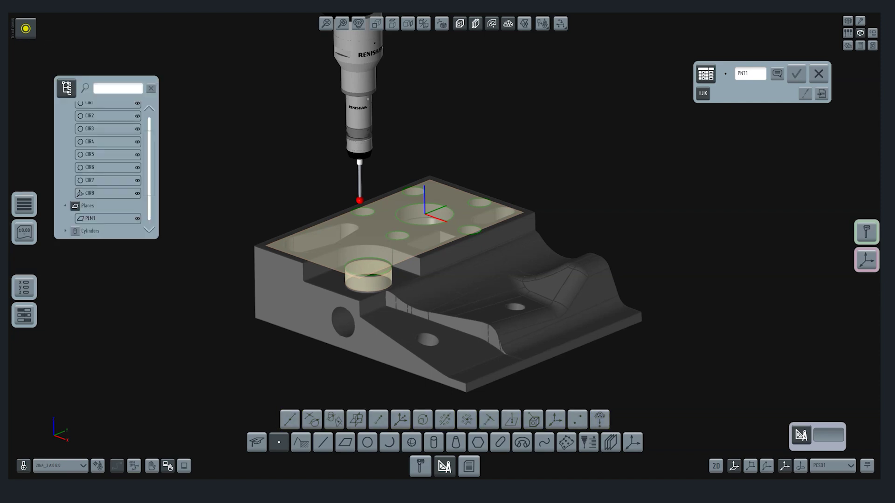
scroll(107, 170, "down", 2)
left_click(108, 189)
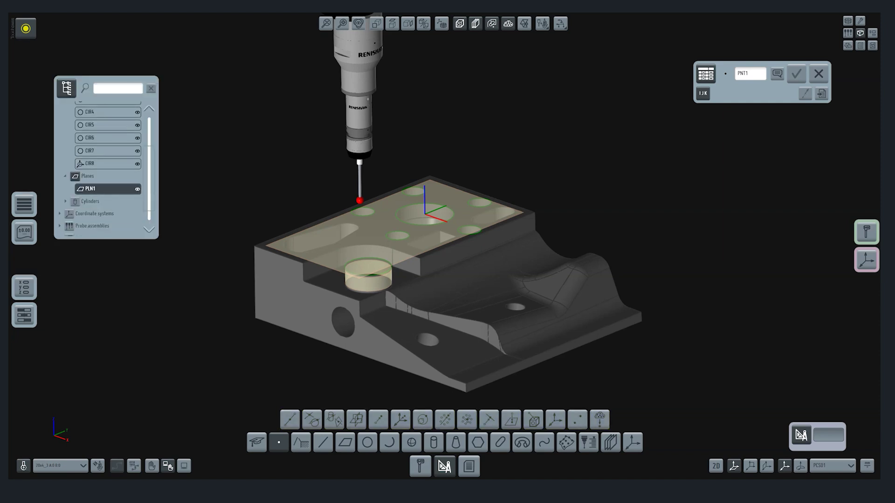
left_click_drag(108, 188, 103, 198)
left_click(98, 189)
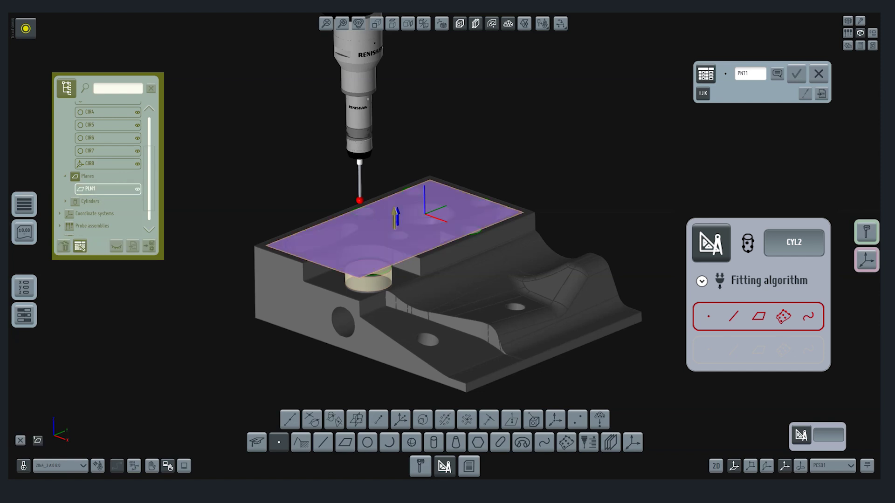
left_click(66, 202)
left_click(100, 214)
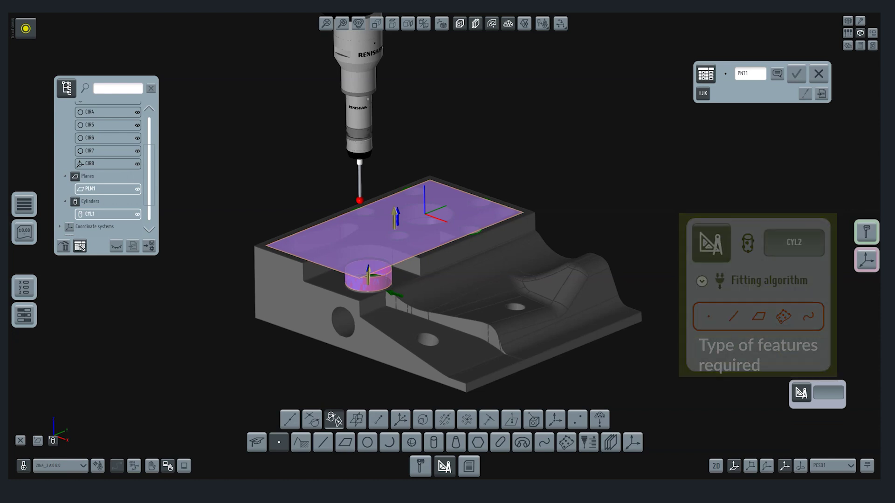
scroll(372, 273, "up", 5)
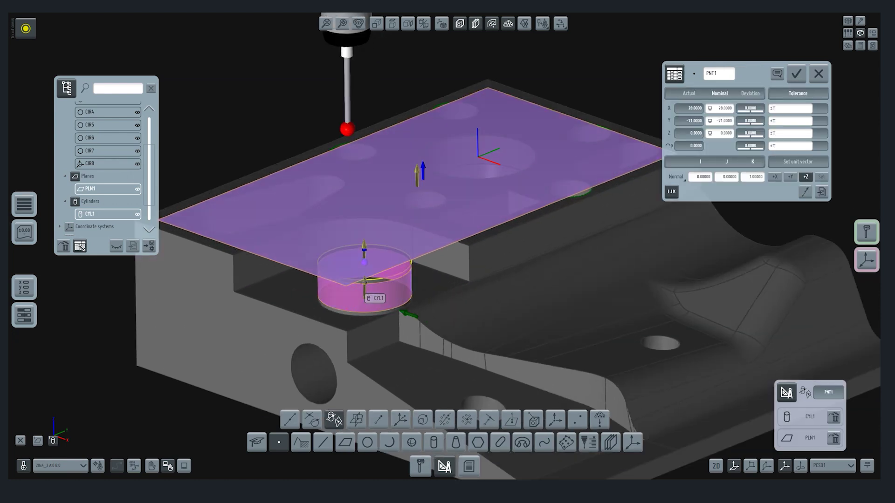
scroll(372, 273, "down", 5)
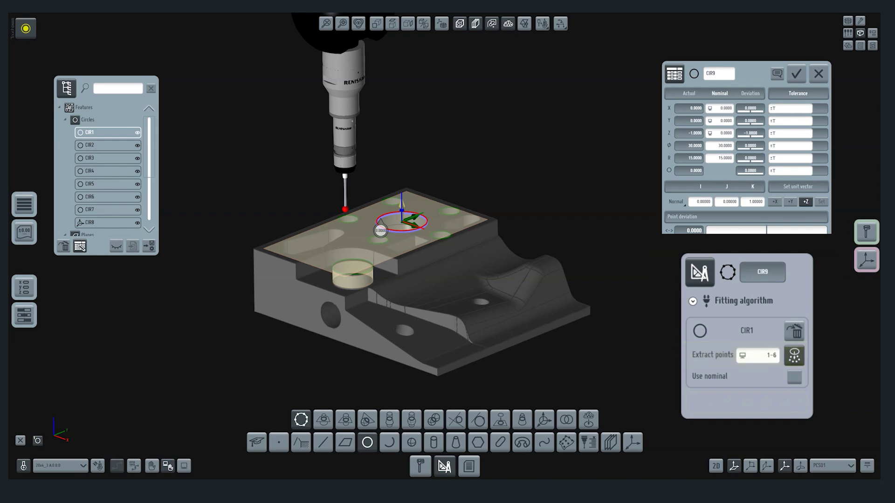
- Review the calculation methods available in the constructed circle's fitting algorithm and keep Default
left_click(693, 302)
left_click(772, 297)
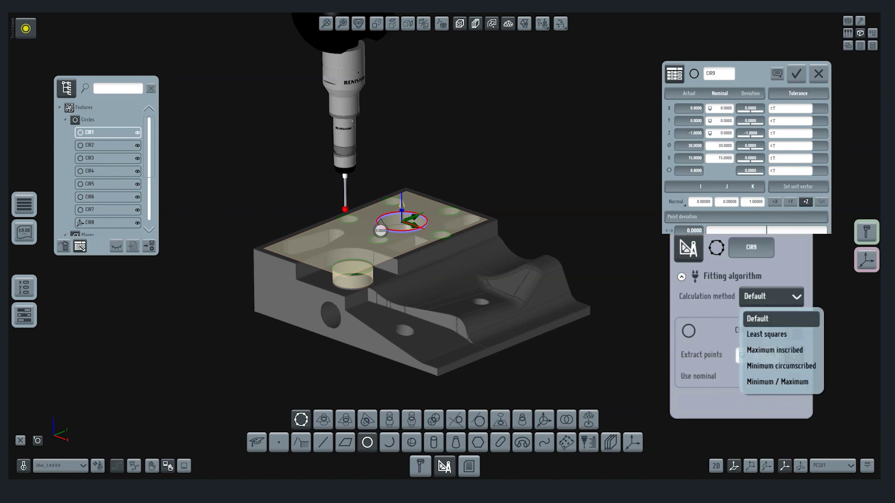
key("Down")
key("Down")
key("Down")
key("Down")
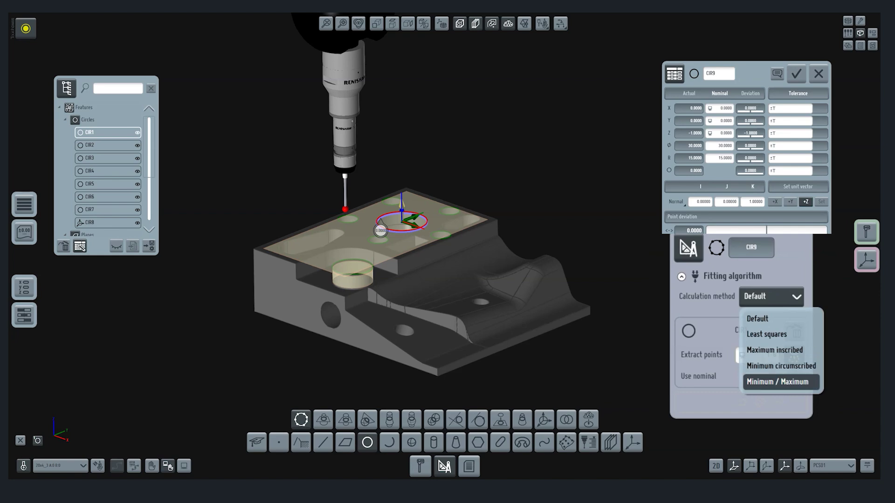
key("Up")
key("Up")
key("Up")
key("Up")
key("Return")
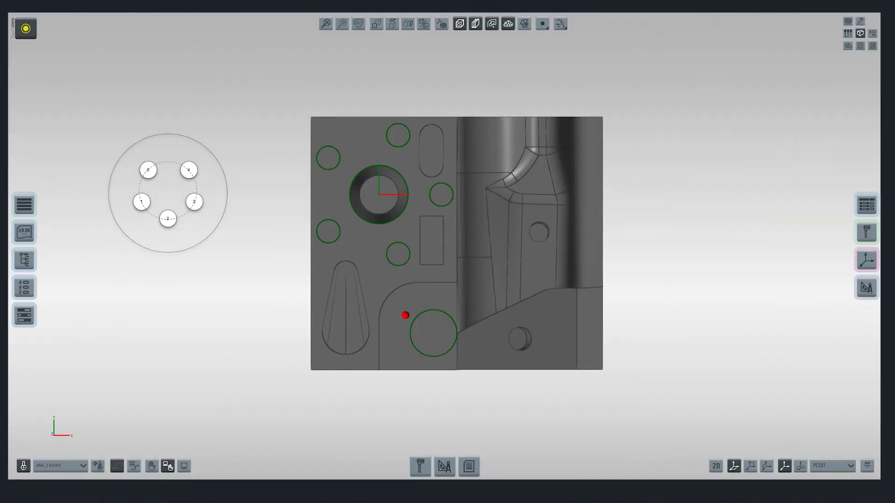
- Construct a circle through points from the five small hole circles surrounding the central bore
left_click(444, 467)
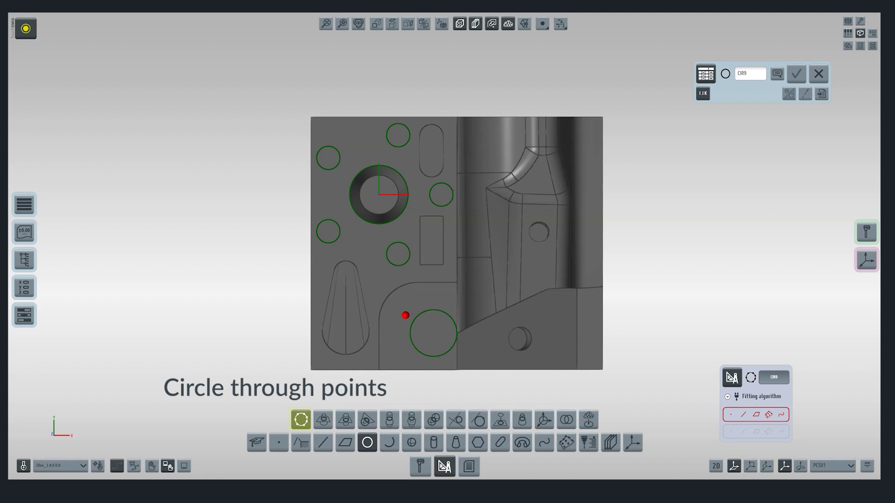
left_click(397, 254)
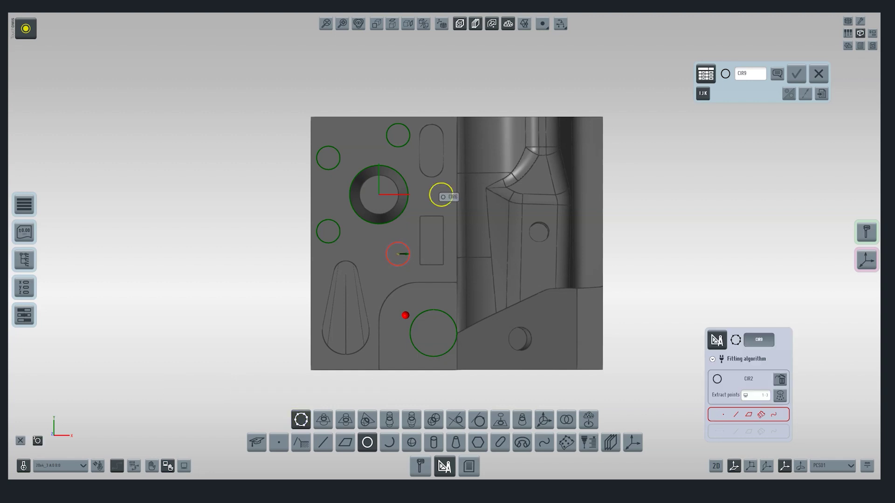
left_click(441, 194)
left_click(398, 135)
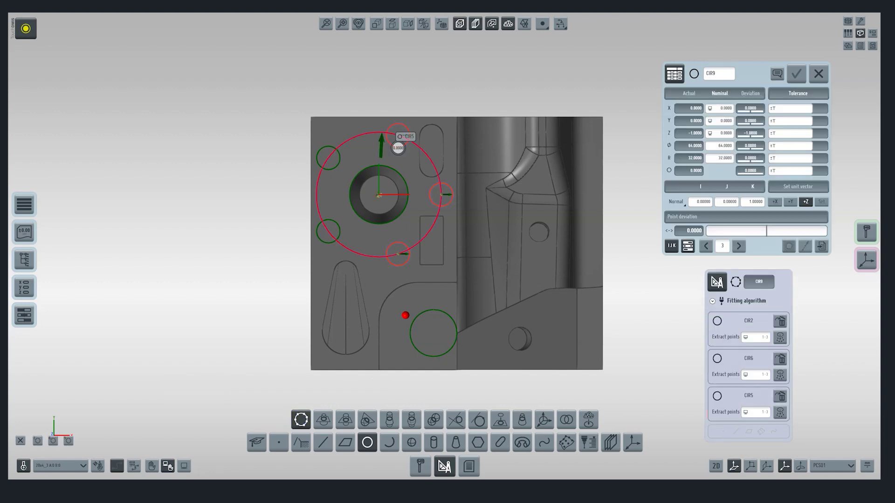
left_click(329, 158)
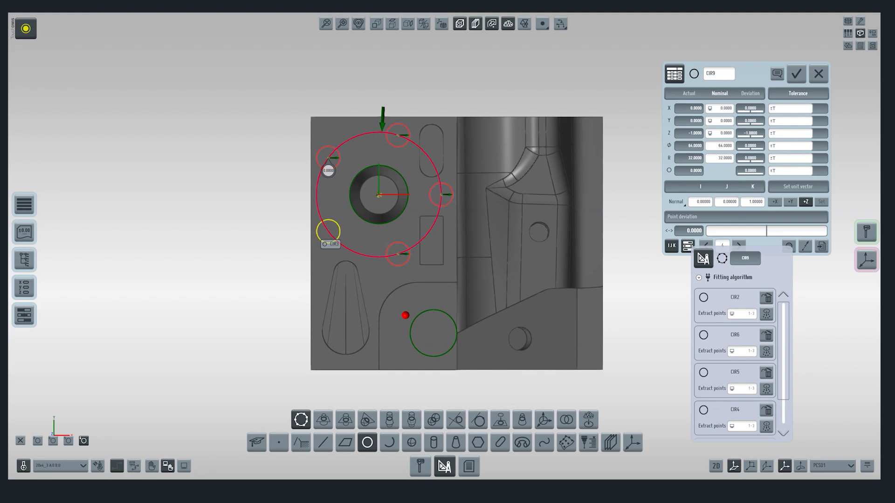
left_click(328, 231)
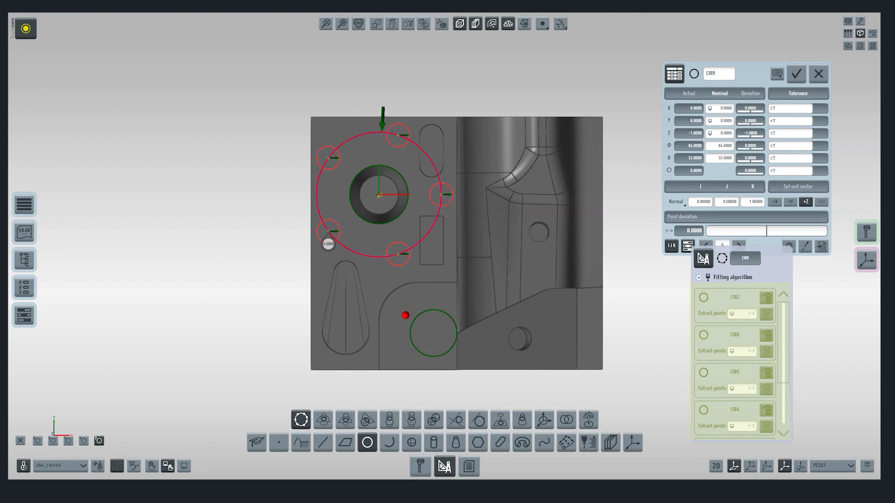
- Set the five-hole circle's calculation method to Least squares and confirm the circle
left_click(699, 278)
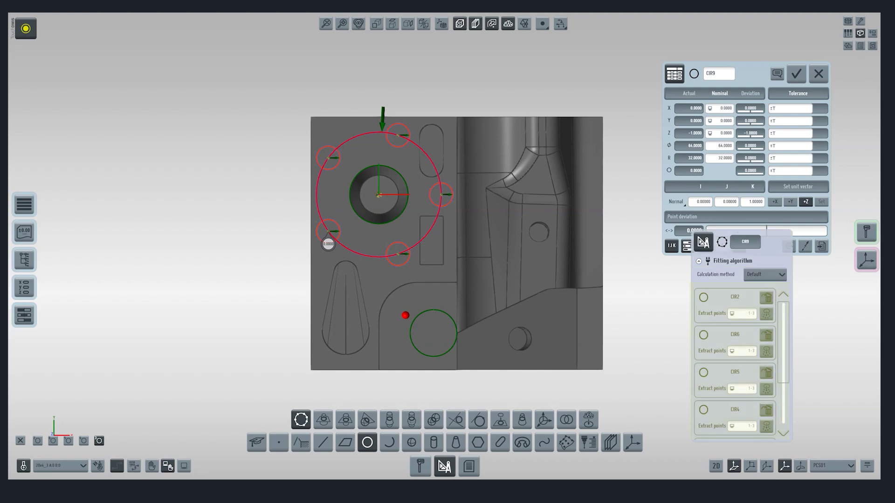
left_click_drag(774, 242, 775, 178)
left_click(767, 210)
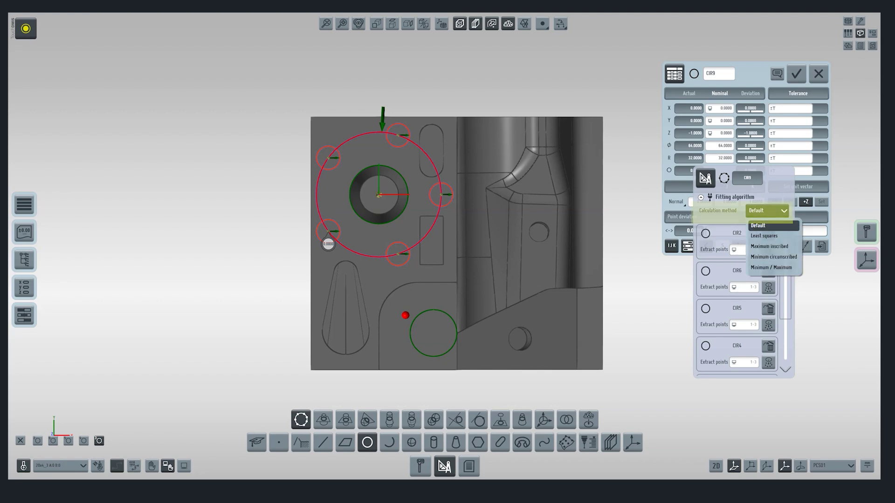
left_click(764, 236)
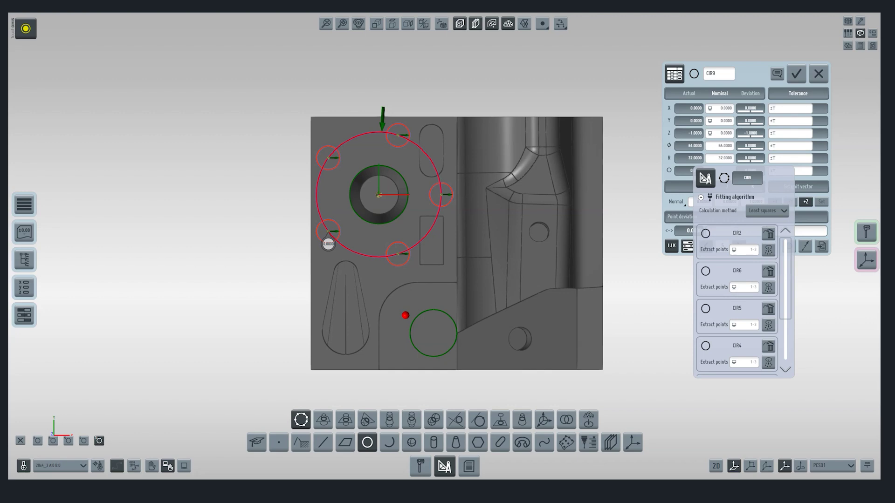
left_click(796, 73)
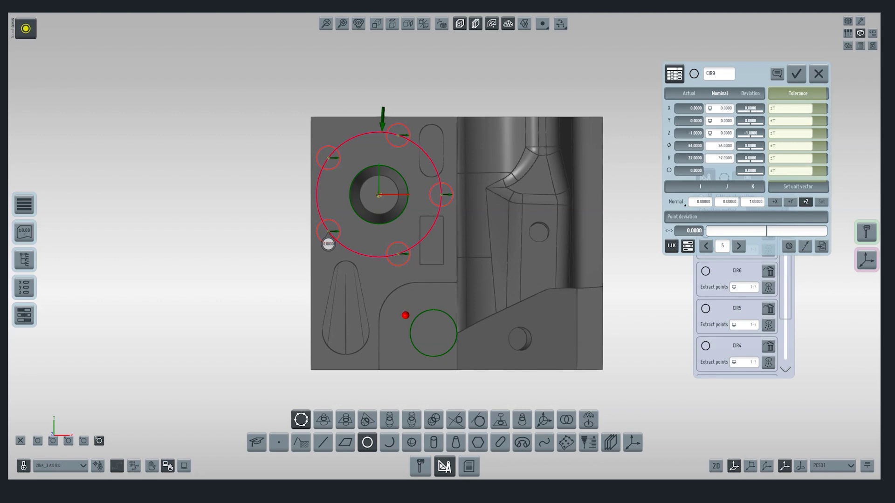
left_click(797, 73)
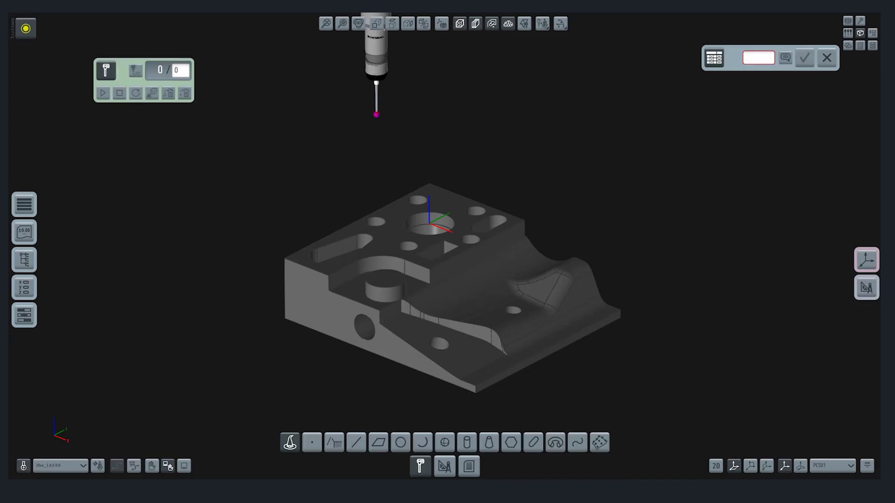
- Measure a circle in the large central bore using 6 points
scroll(424, 221, "up", 1)
left_click(400, 443)
left_click(427, 219)
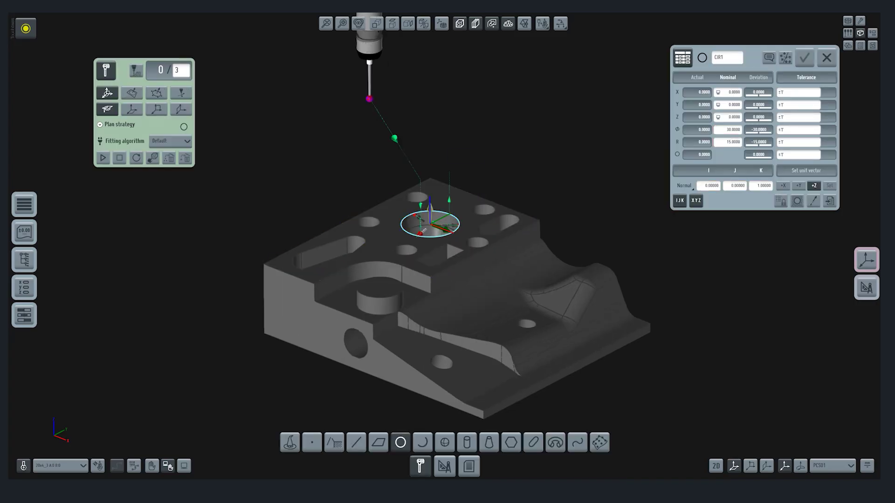
type("6")
left_click(103, 158)
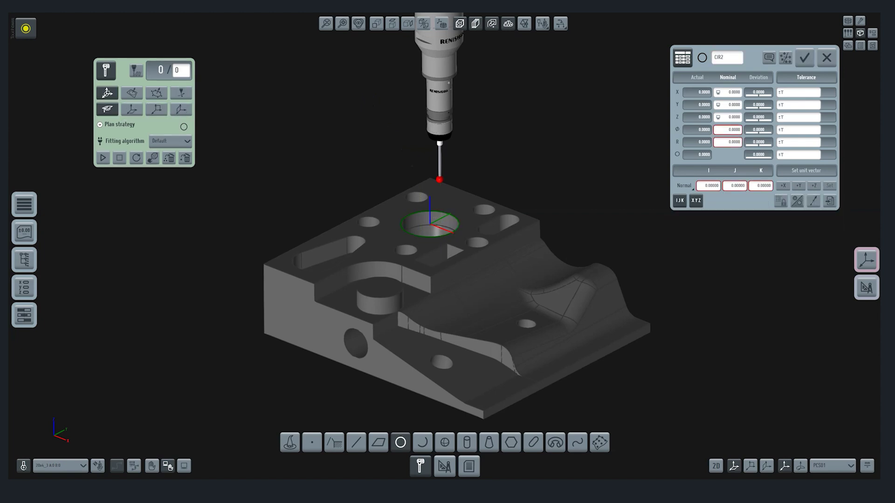
- Plan and run a six-point CNC measurement of a second circle, deeper in the same central bore
scroll(317, 192, "up", 1)
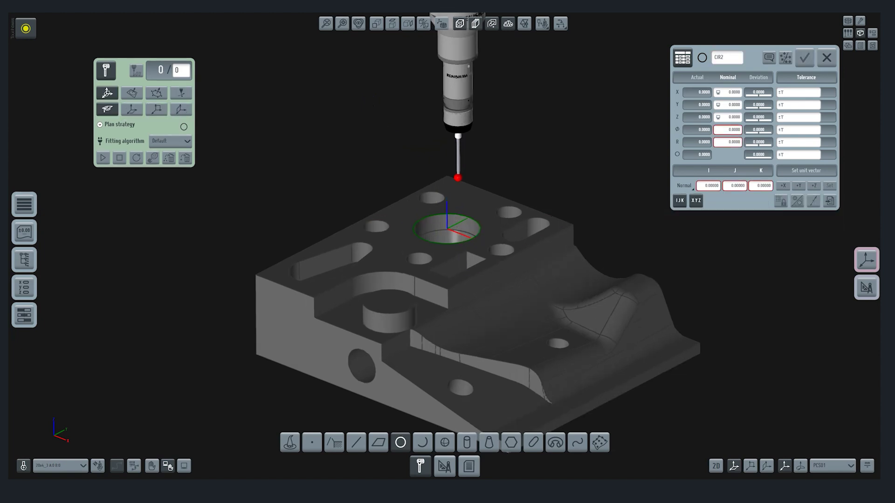
left_click(448, 233)
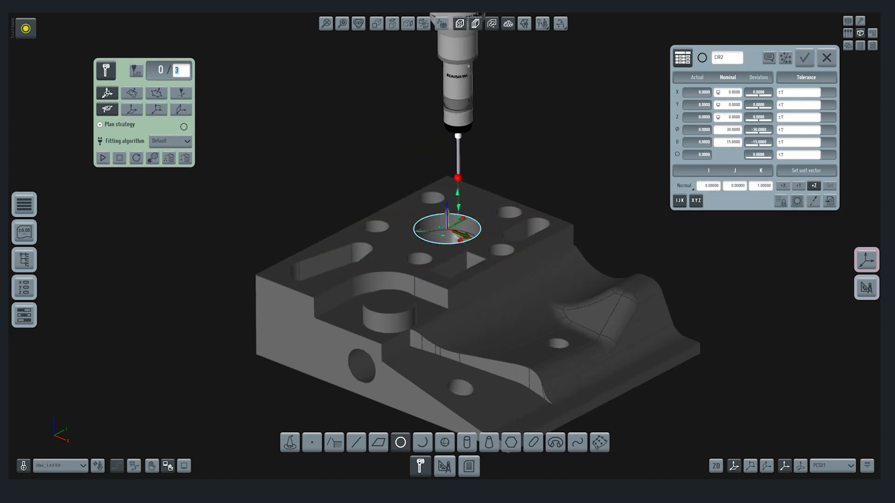
left_click(136, 70)
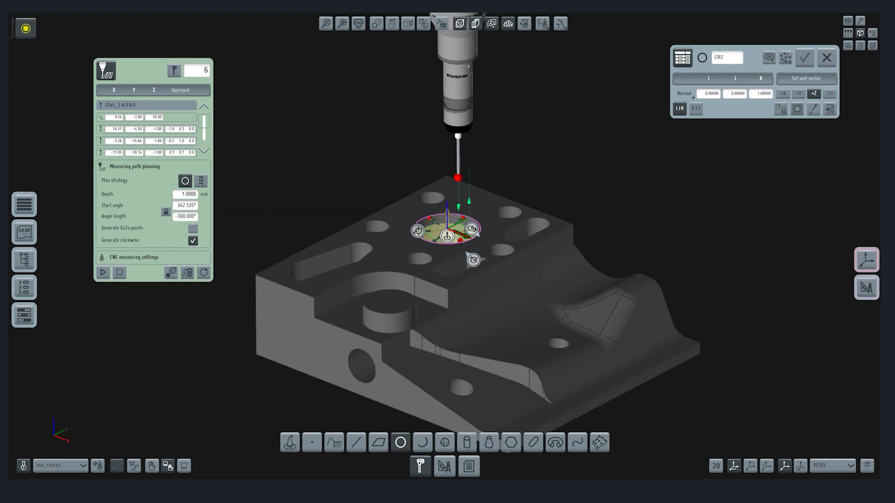
left_click(104, 273)
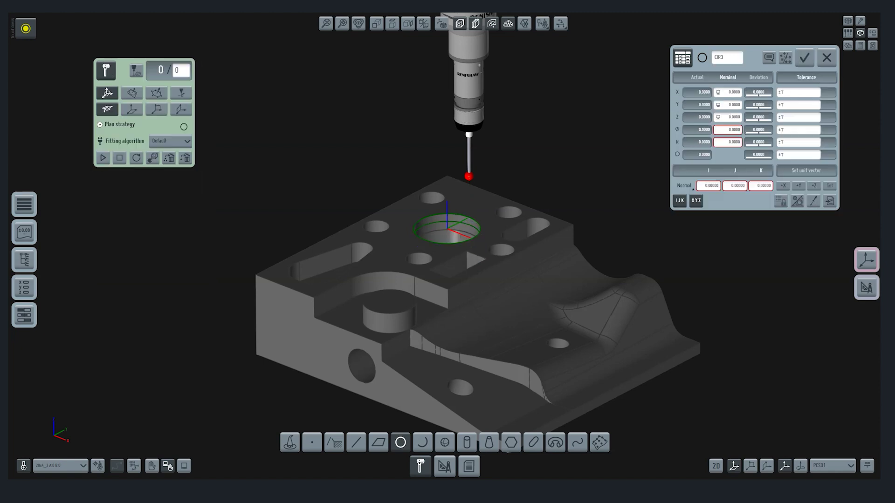
key("Escape")
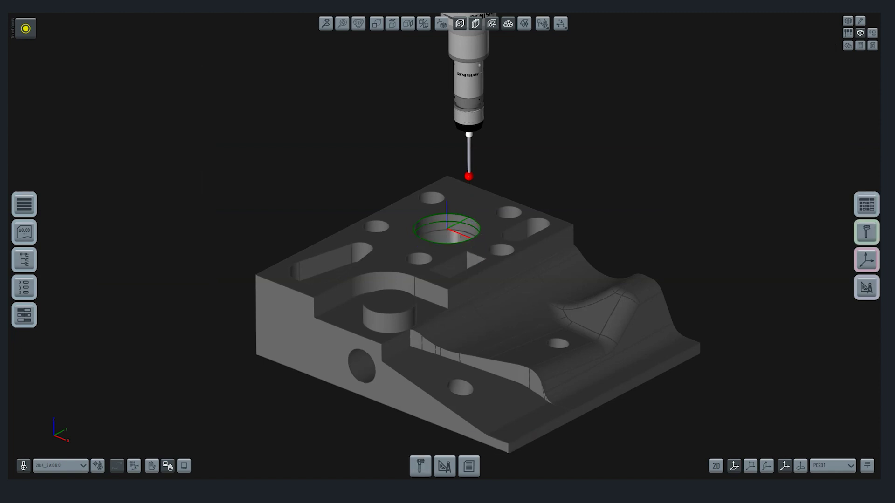
- Construct a cylinder through points from CIR1 and CIR2, extracting points 1-6 from both circles
left_click(444, 467)
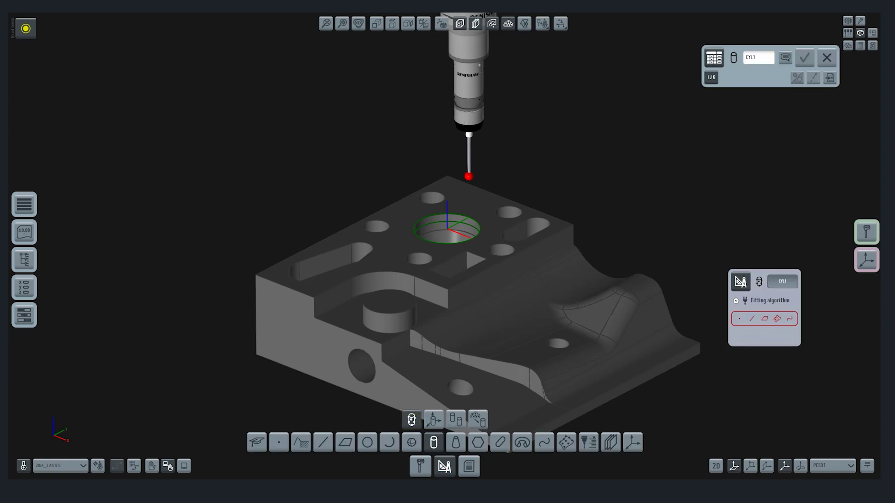
left_click(24, 260)
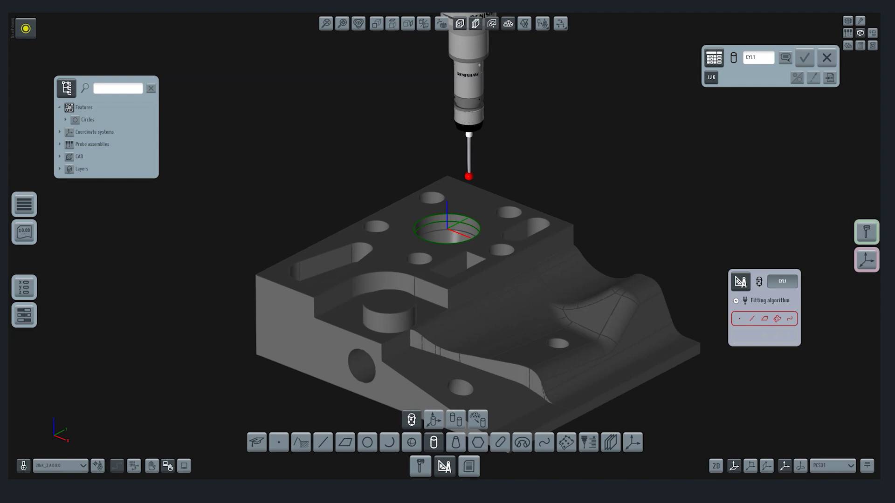
left_click(65, 120)
left_click(90, 133)
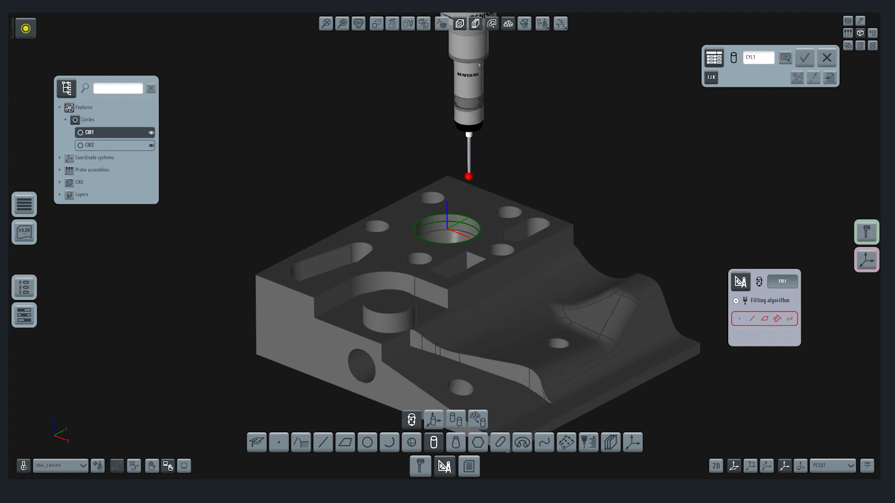
left_click(89, 133)
left_click(89, 146)
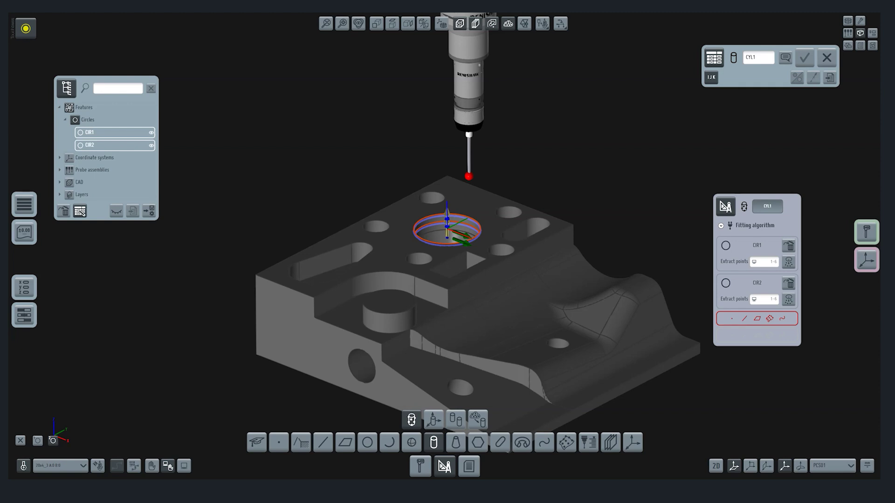
left_click(789, 262)
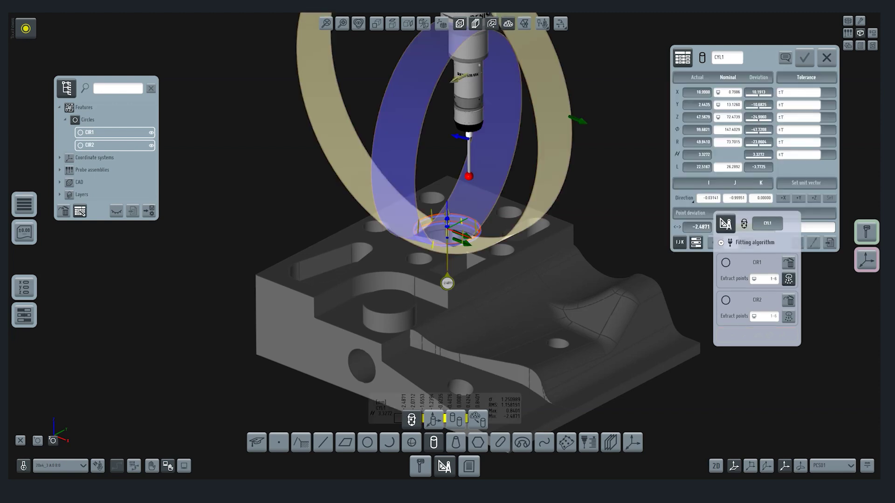
left_click(789, 317)
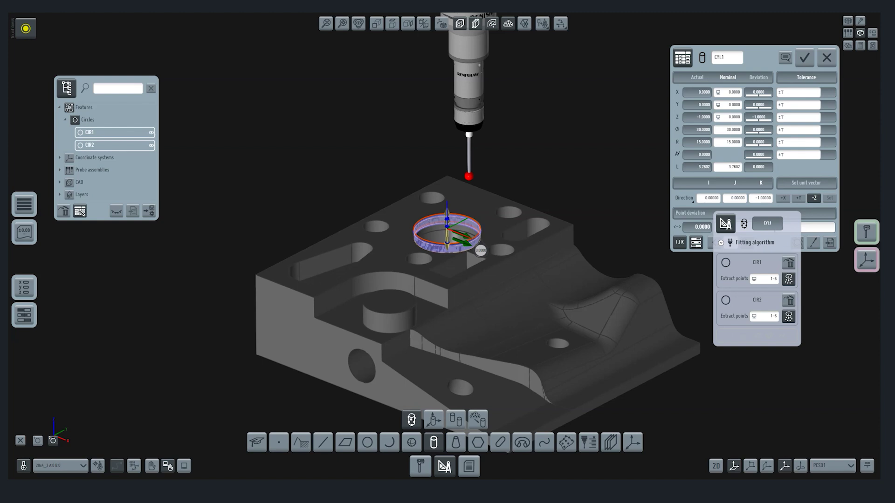
- Check the constructed cylinder with the CAD model briefly hidden, and confirm the cylinder
left_click(460, 23)
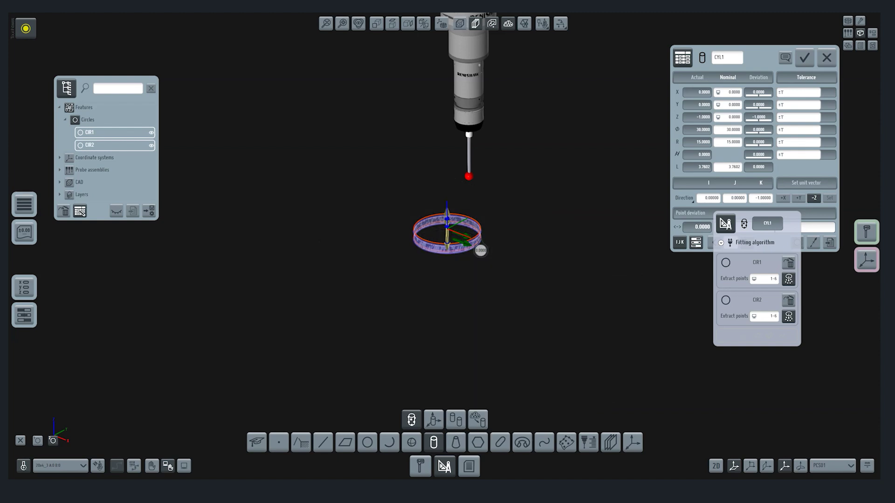
left_click(460, 23)
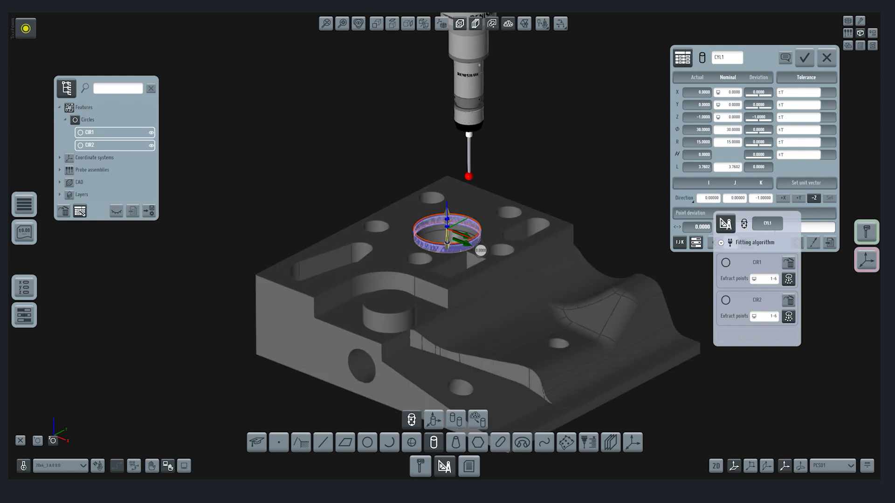
left_click(728, 77)
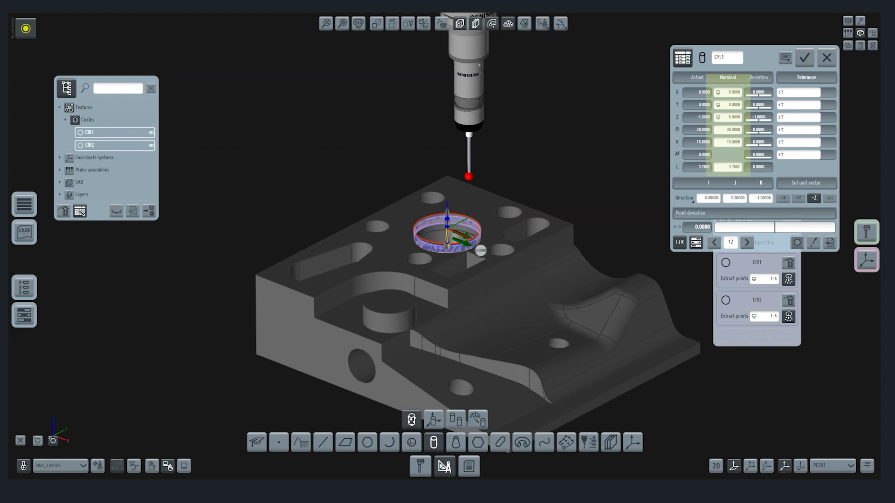
left_click(805, 58)
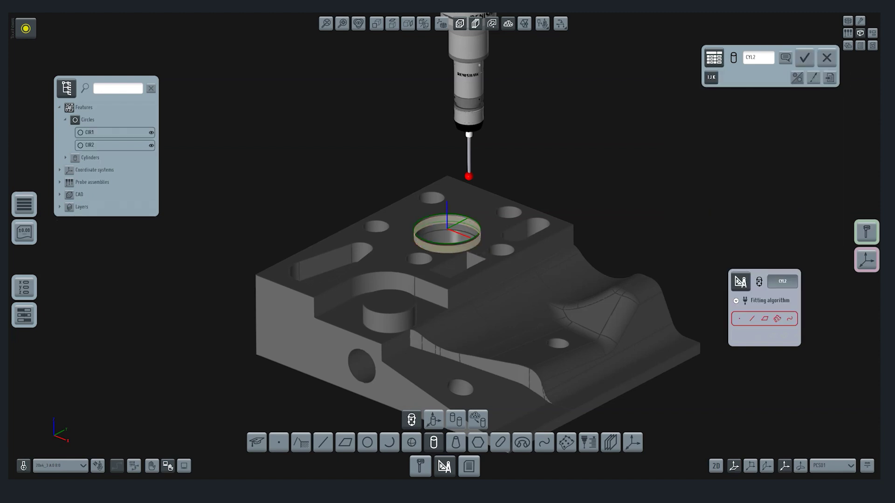